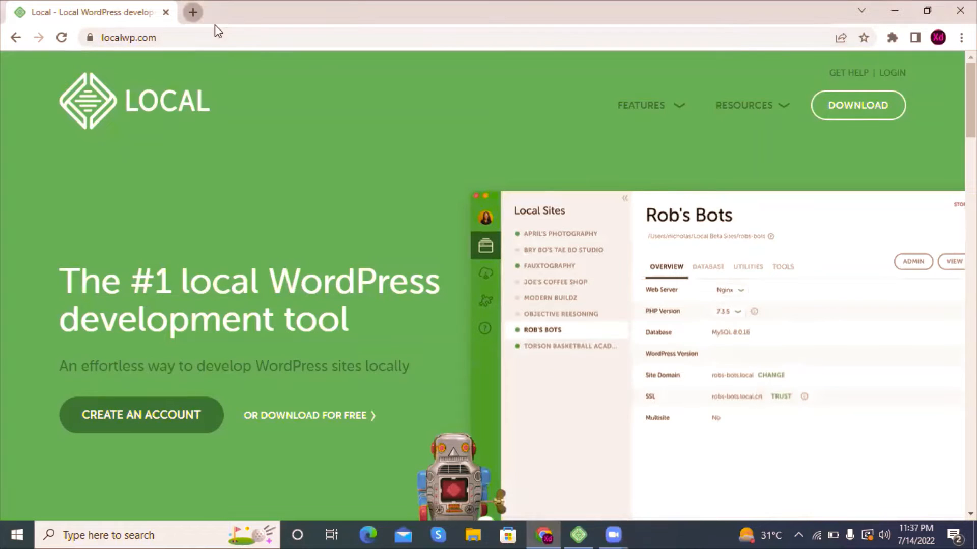
# Step: Open localwp.com in a new browser tab
pyautogui.click(192, 12)
pyautogui.write('l')
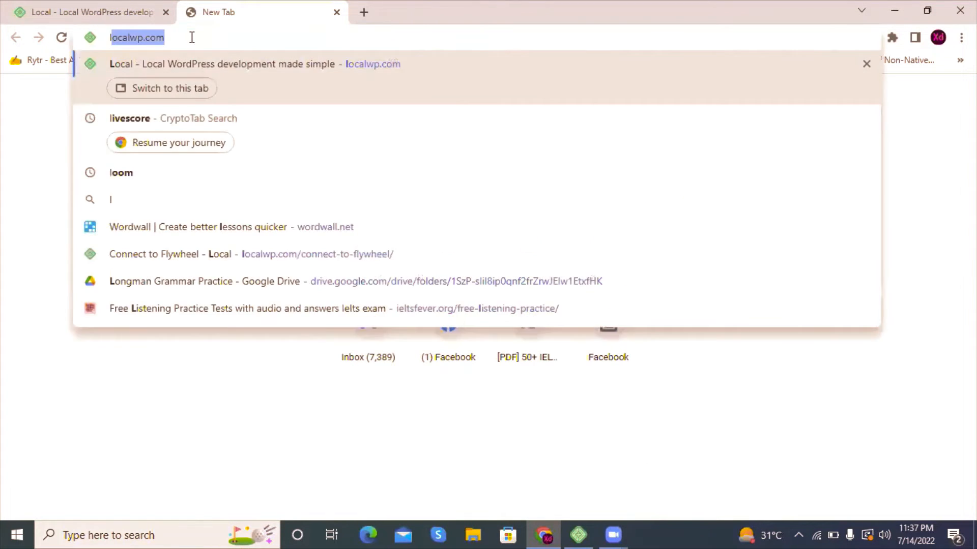
pyautogui.write('ocalw')
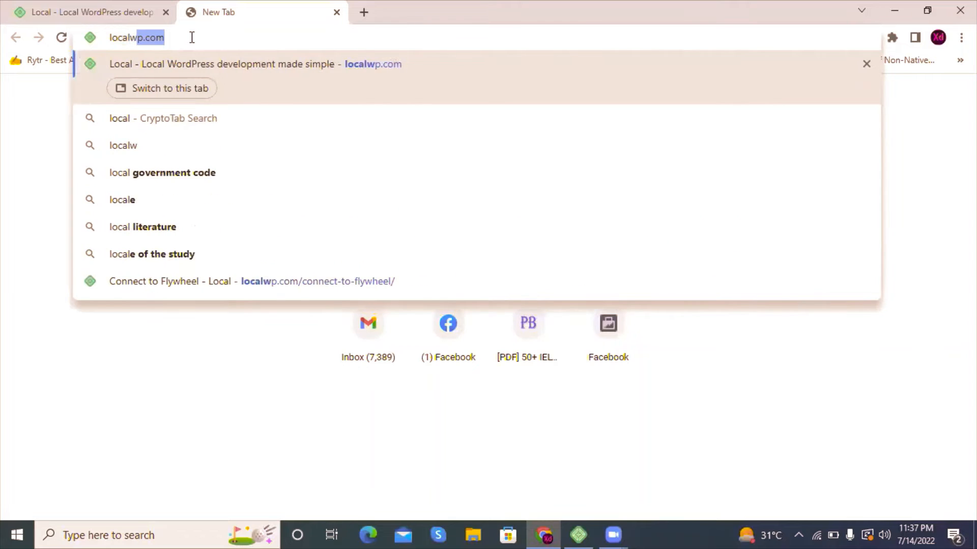
pyautogui.write('p.com')
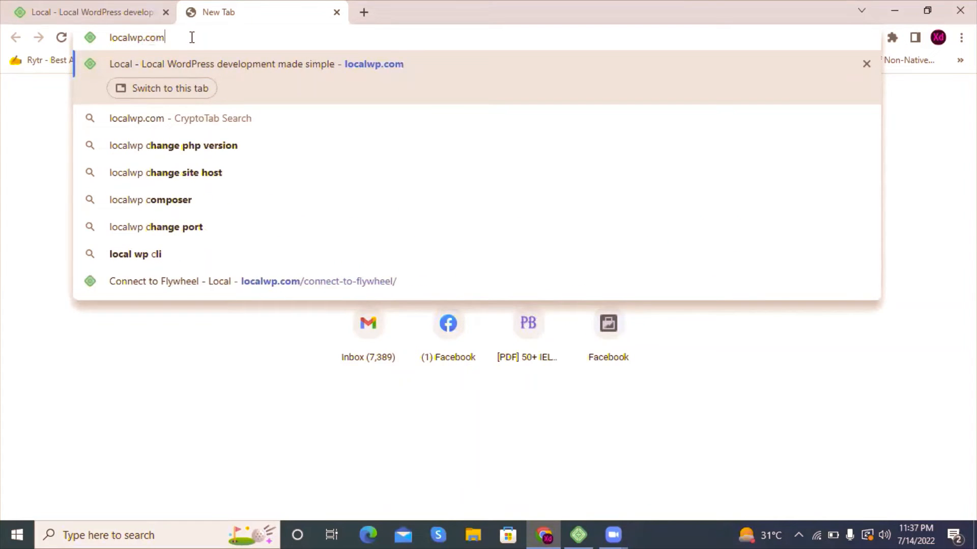
pyautogui.press('Return')
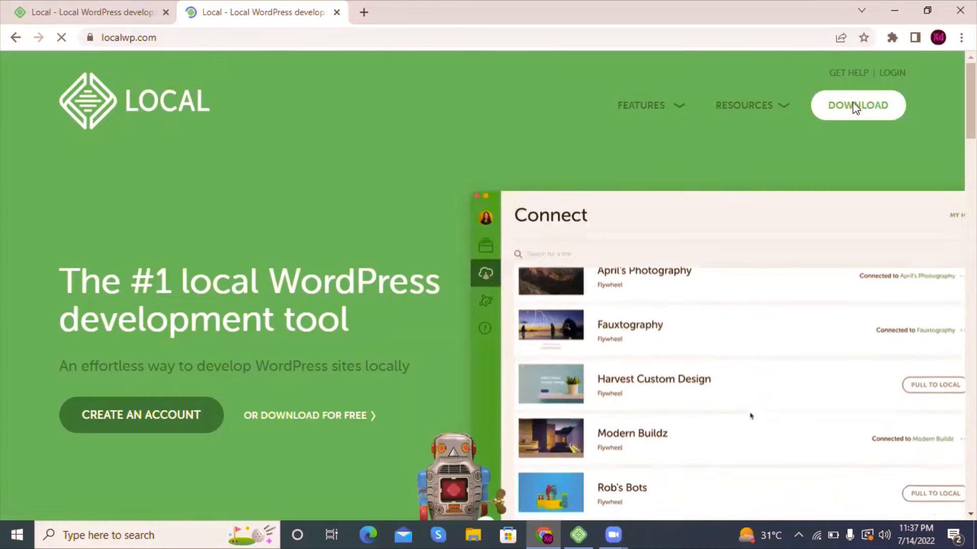
# Step: Open the Local download form and choose Windows as the platform
pyautogui.click(854, 108)
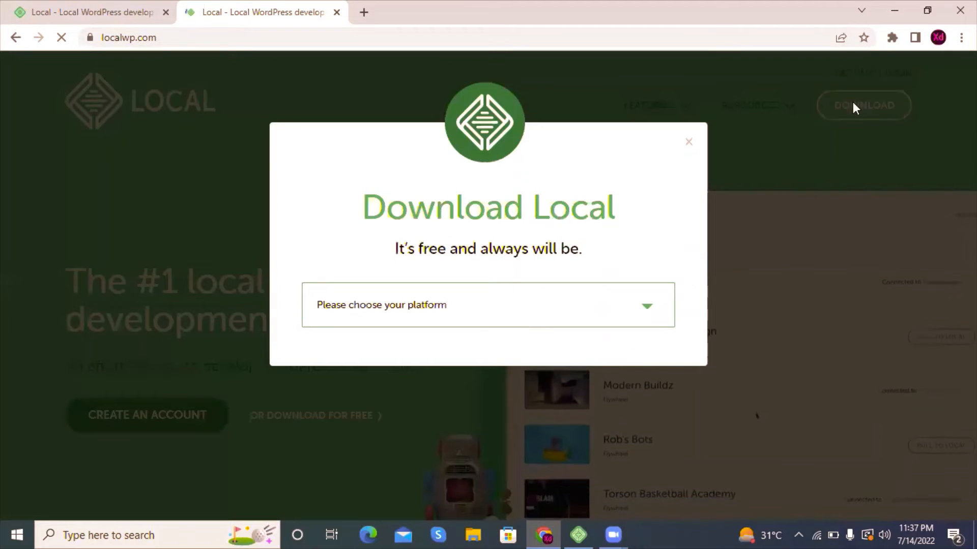
pyautogui.click(637, 321)
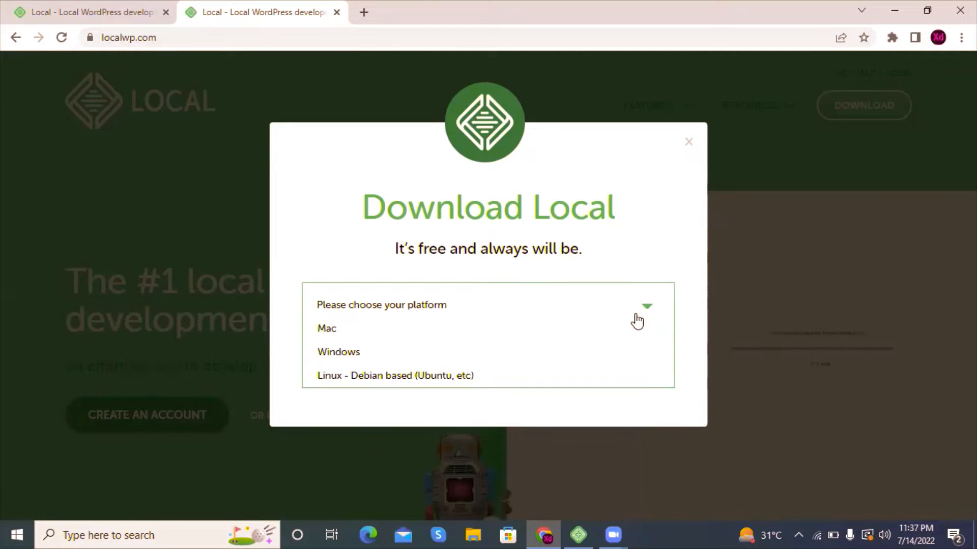
pyautogui.click(459, 354)
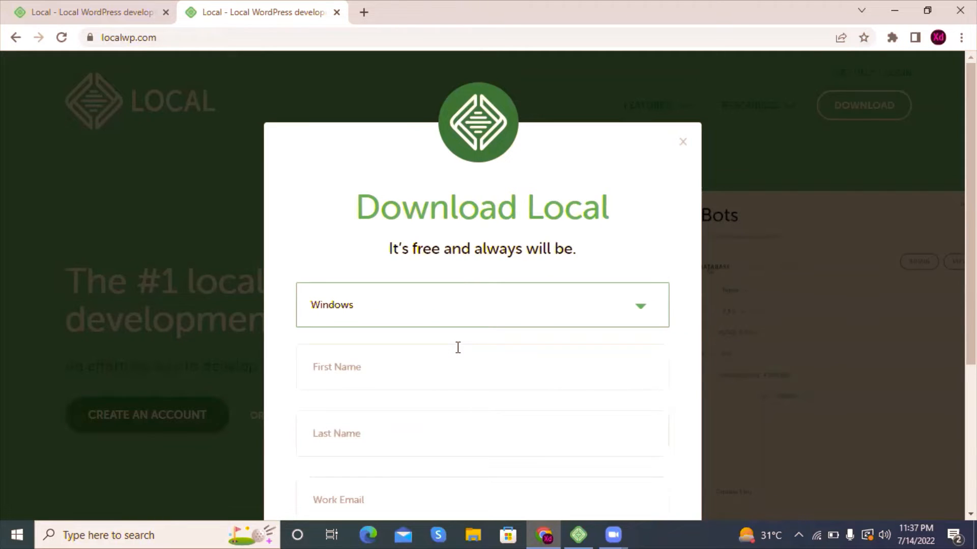
pyautogui.moveTo(971, 256); pyautogui.dragTo(971, 332)
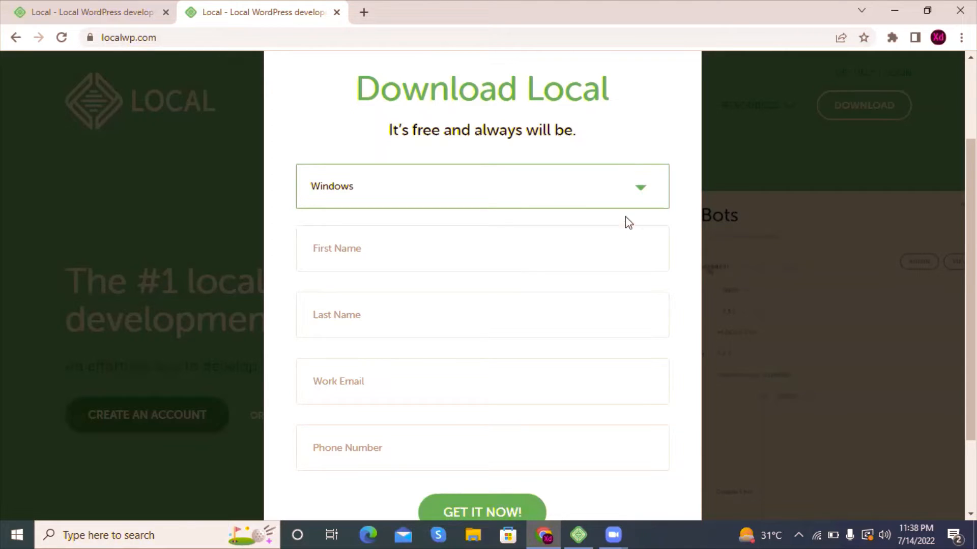
# Step: Switch to the Local app and set up a new site named Newsite with the Preferred environment
pyautogui.click(579, 531)
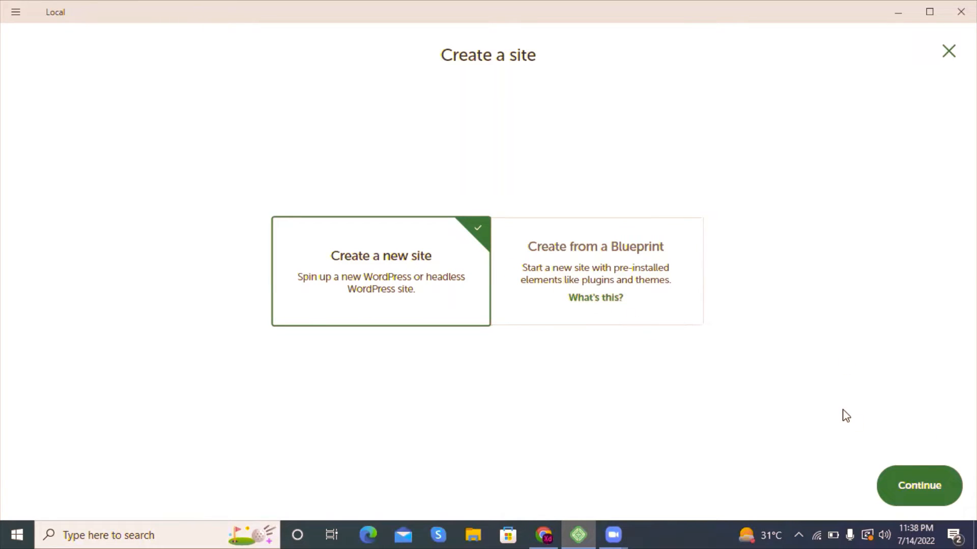
pyautogui.click(917, 486)
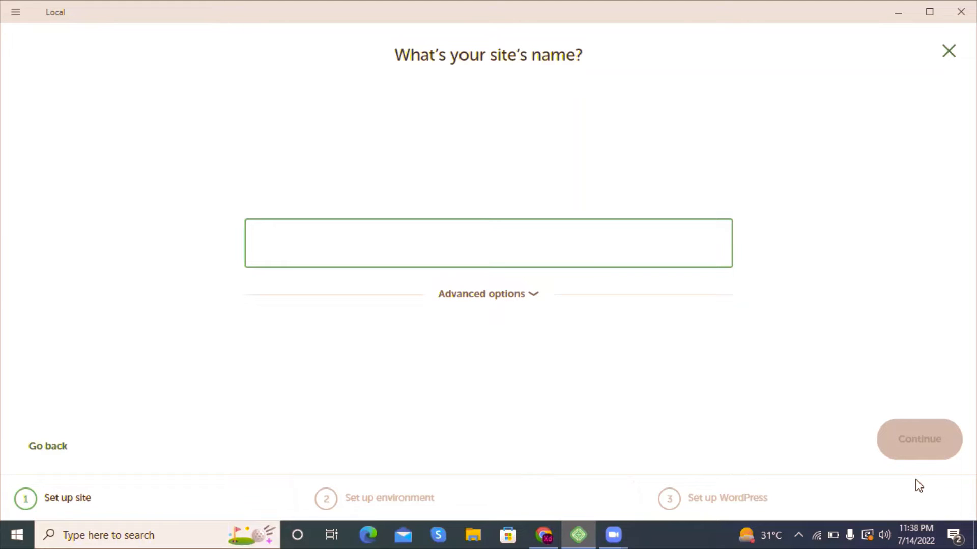
pyautogui.write('Newsite')
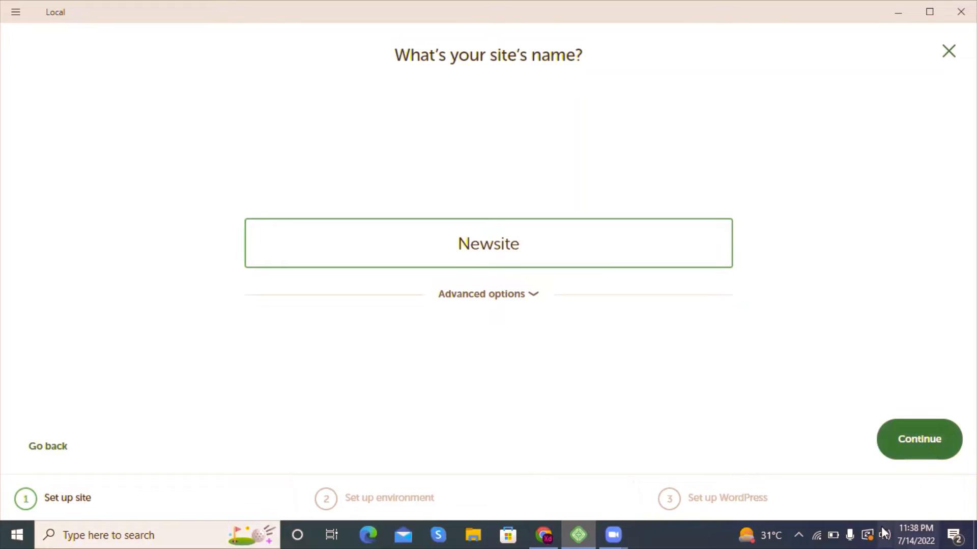
pyautogui.click(927, 446)
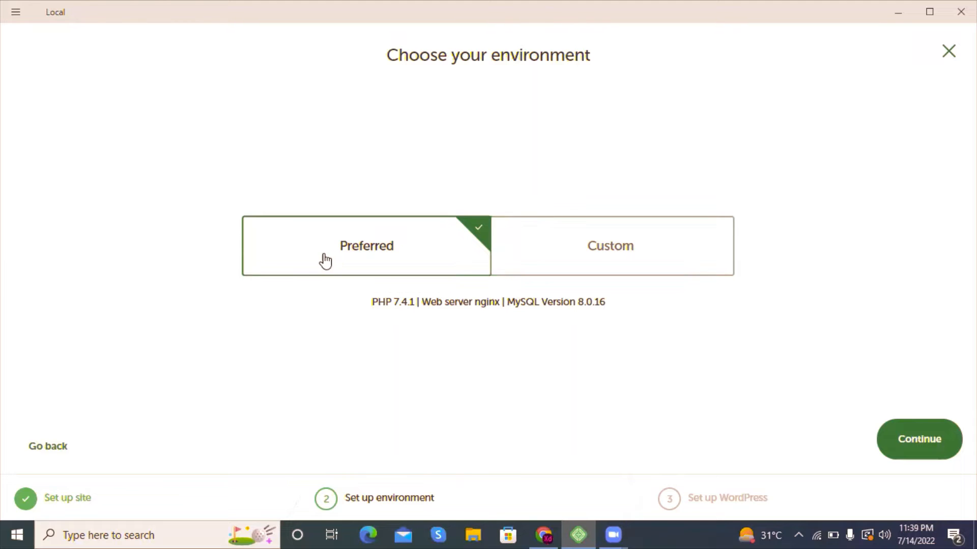
pyautogui.click(907, 438)
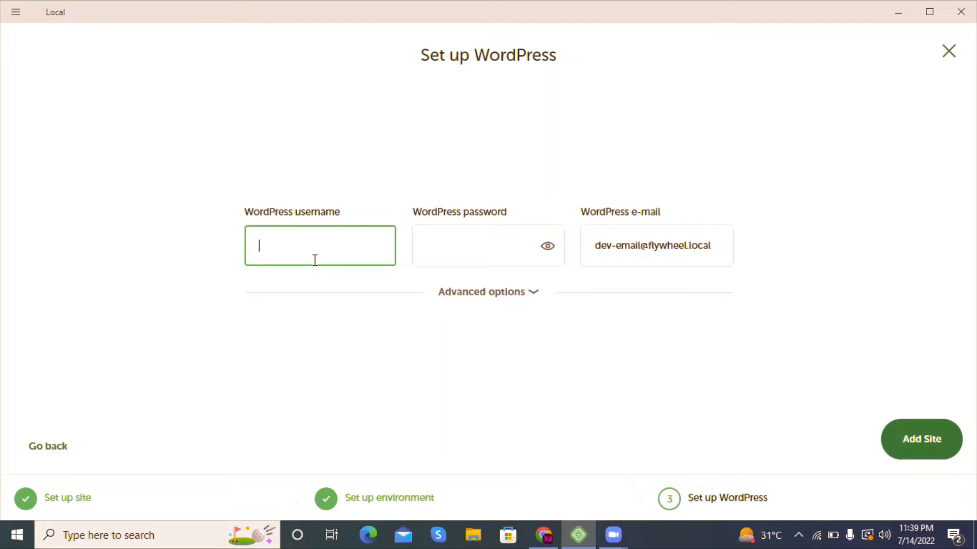
# Step: Set the WordPress username to Newst, enter the WordPress password, and add the site
pyautogui.write('Newst')
pyautogui.click(442, 242)
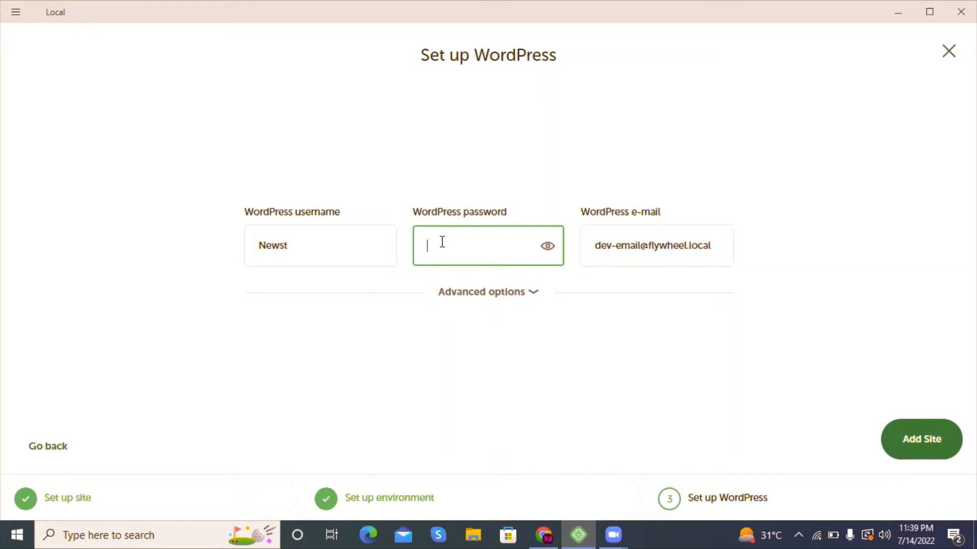
pyautogui.write('admin')
pyautogui.press('BackSpace')
pyautogui.press('BackSpace')
pyautogui.press('BackSpace')
pyautogui.press('BackSpace')
pyautogui.press('BackSpace')
pyautogui.write('admin1234')
pyautogui.click(903, 451)
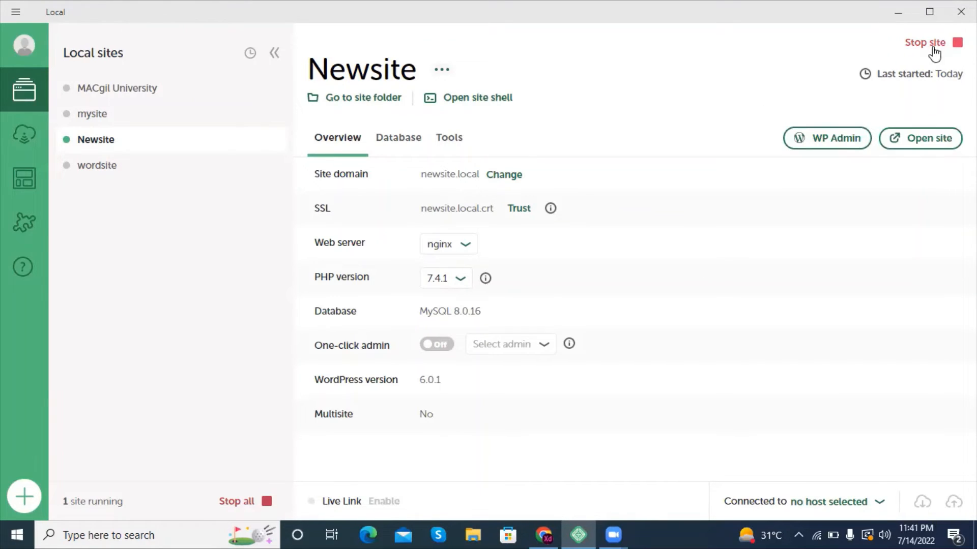
# Step: Open Newsite in the browser and go to its login page at newsite.local/wp-admin
pyautogui.click(902, 152)
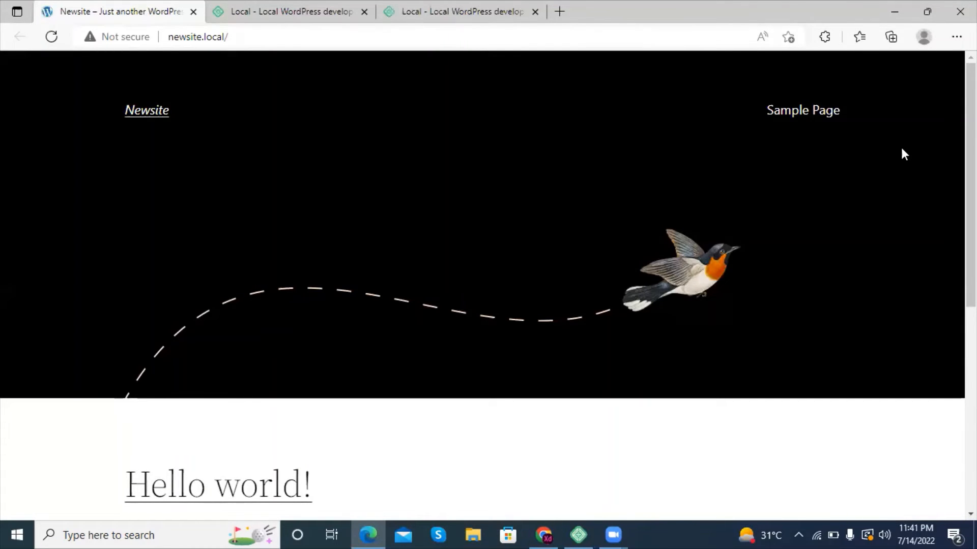
pyautogui.click(267, 31)
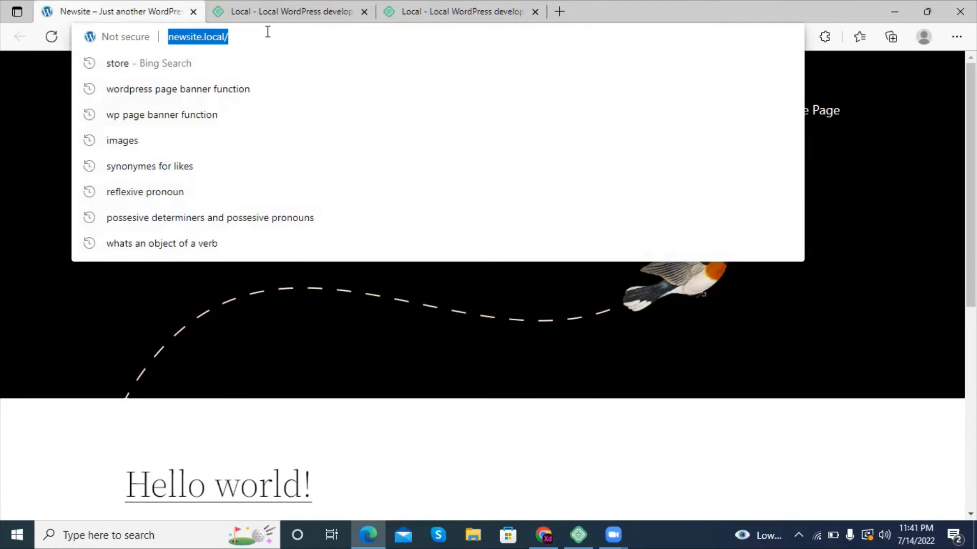
pyautogui.click(268, 31)
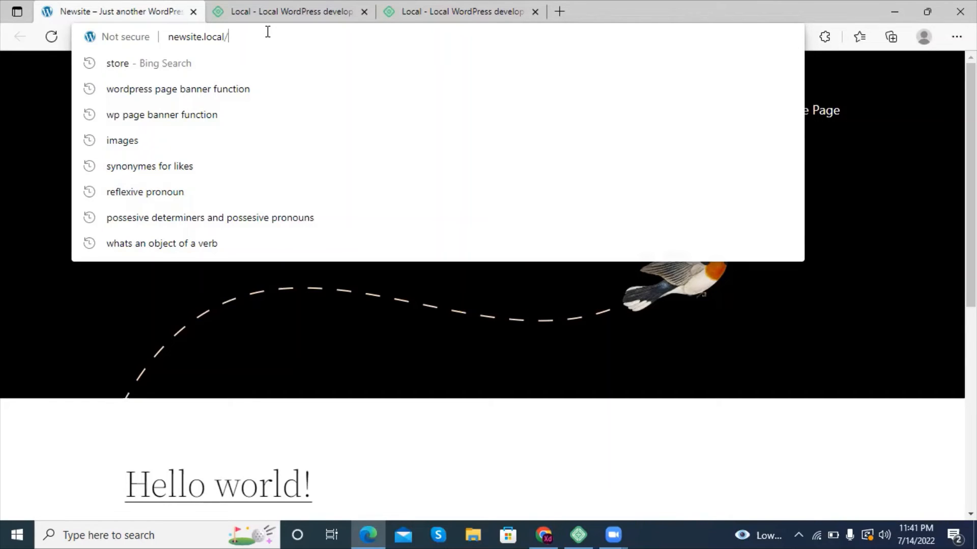
pyautogui.write('wp')
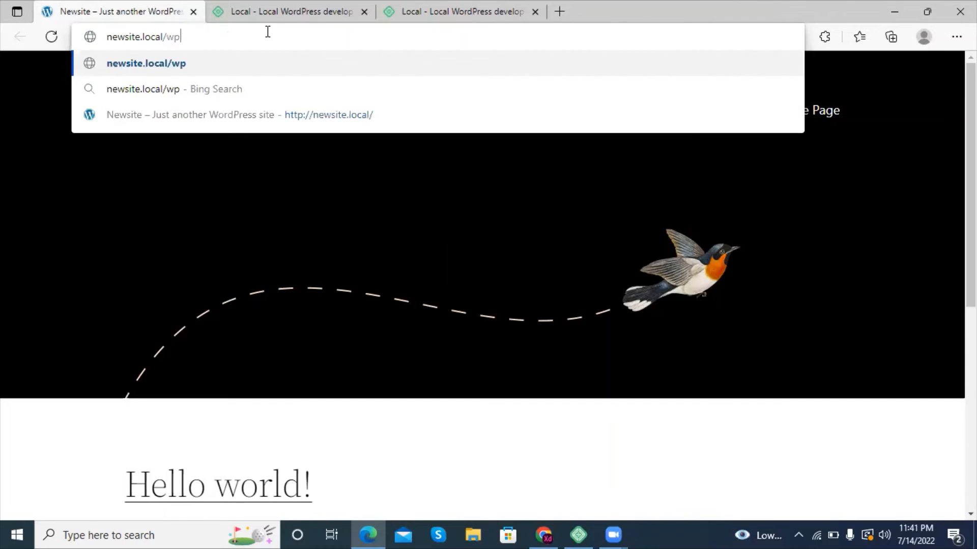
pyautogui.write('-admid')
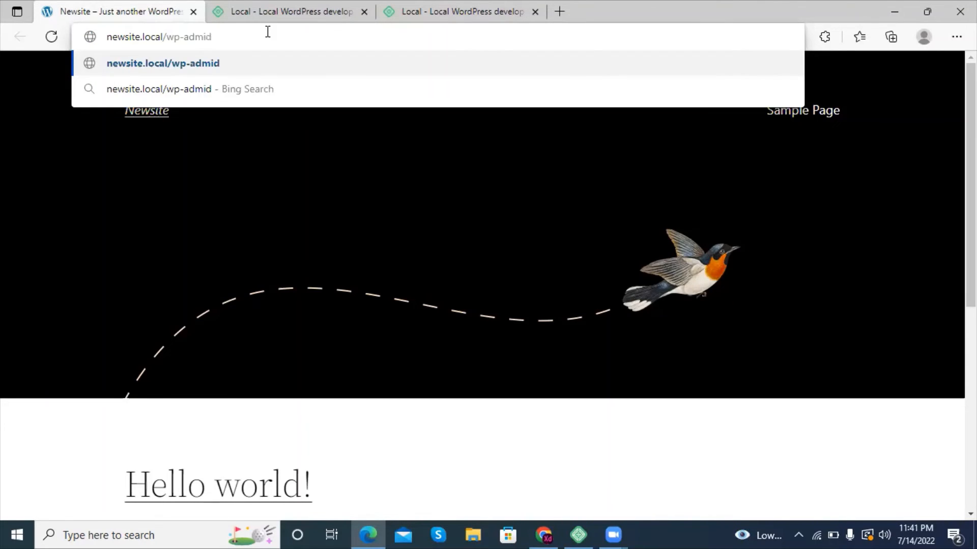
pyautogui.press('BackSpace')
pyautogui.write('n')
pyautogui.press('Return')
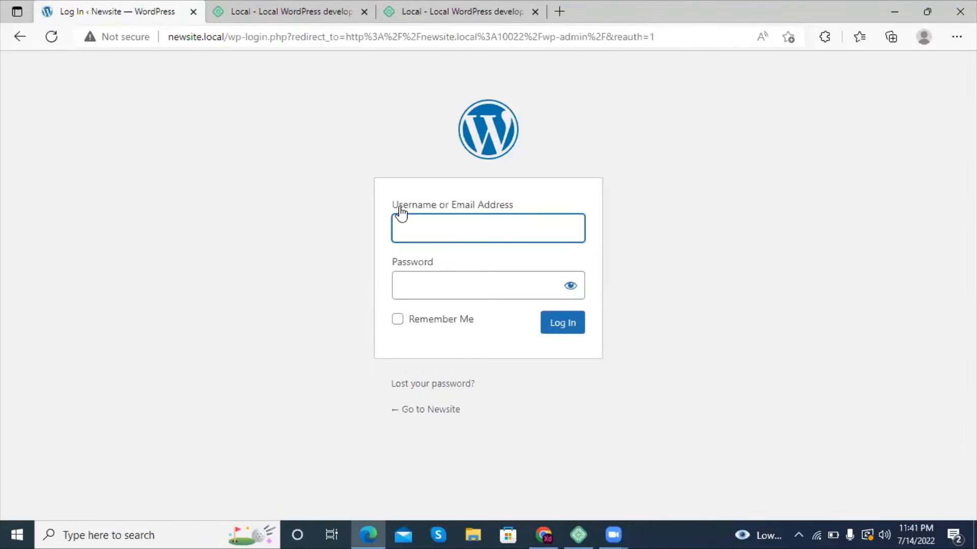
# Step: Log in to WordPress as newst with the account password and Remember Me enabled, declining to save the password in the browser
pyautogui.click(418, 229)
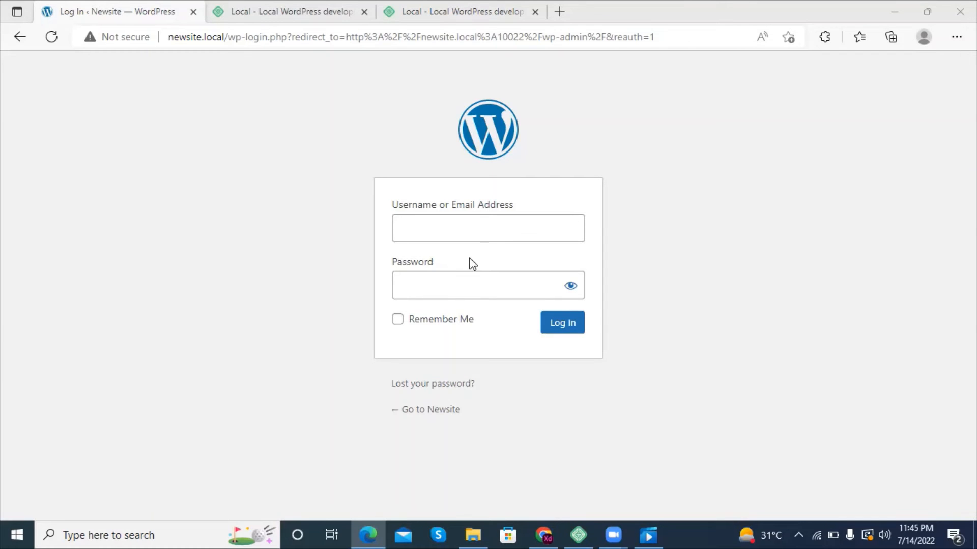
pyautogui.click(442, 226)
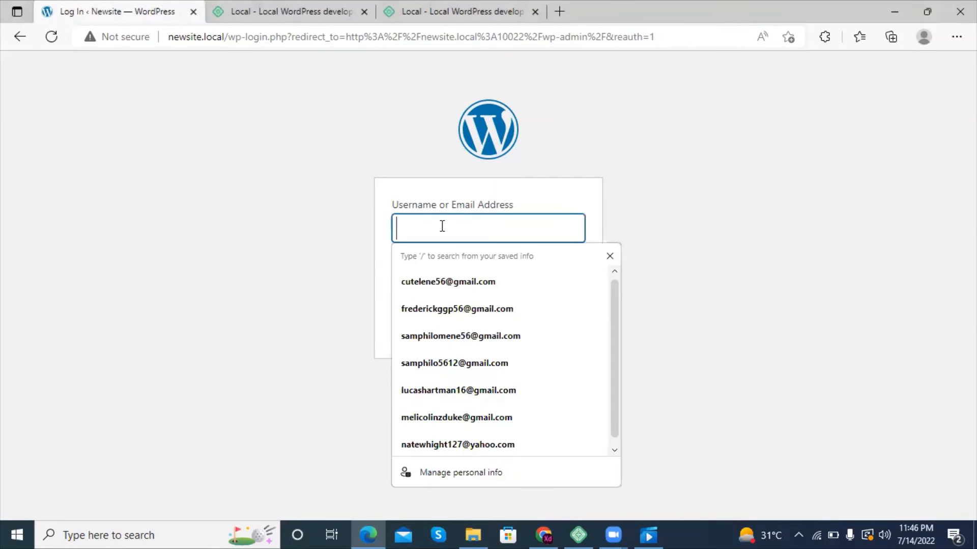
pyautogui.write('newst')
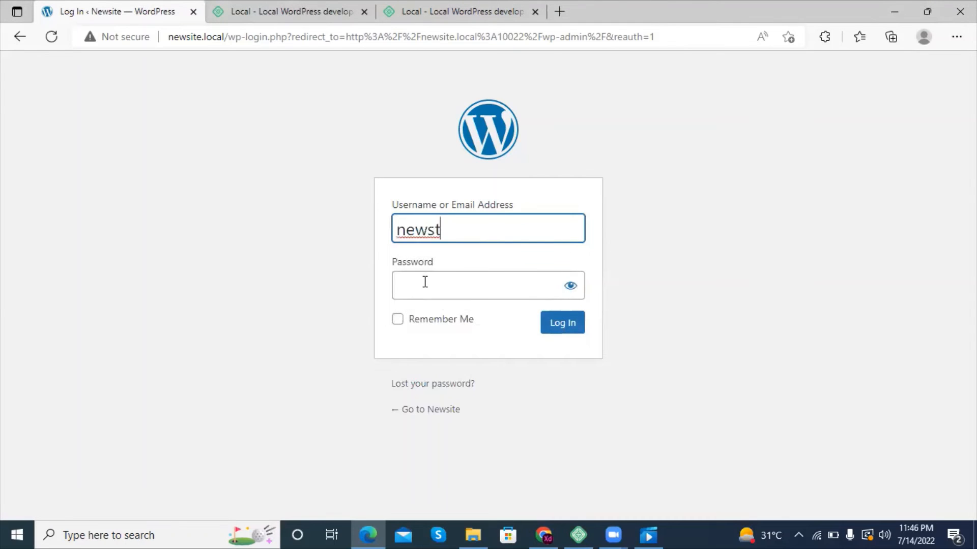
pyautogui.click(426, 280)
pyautogui.write('•••••••••')
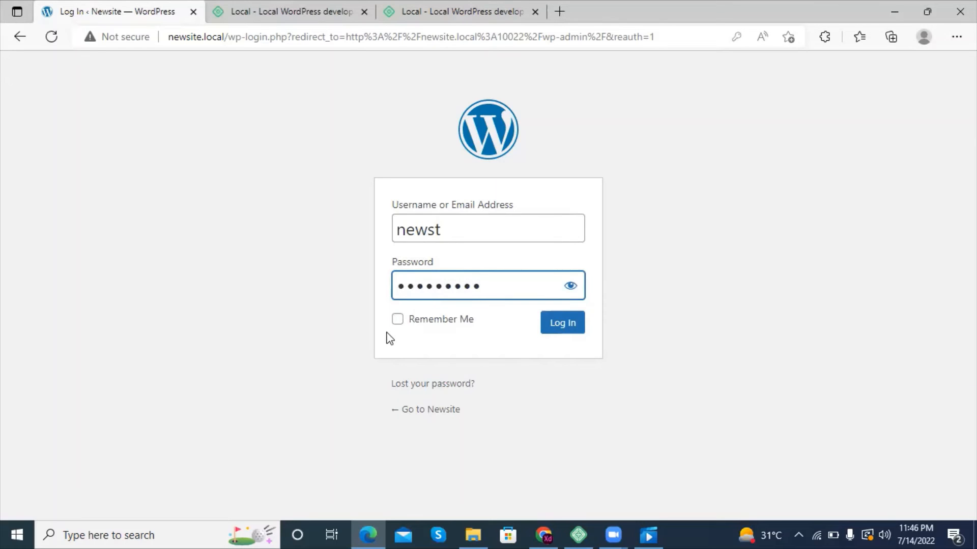
pyautogui.click(398, 320)
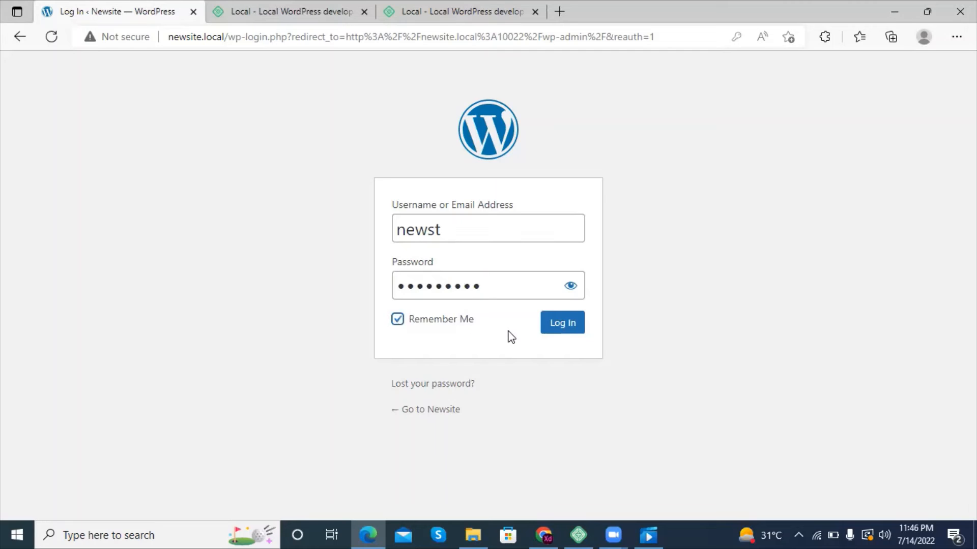
pyautogui.click(565, 326)
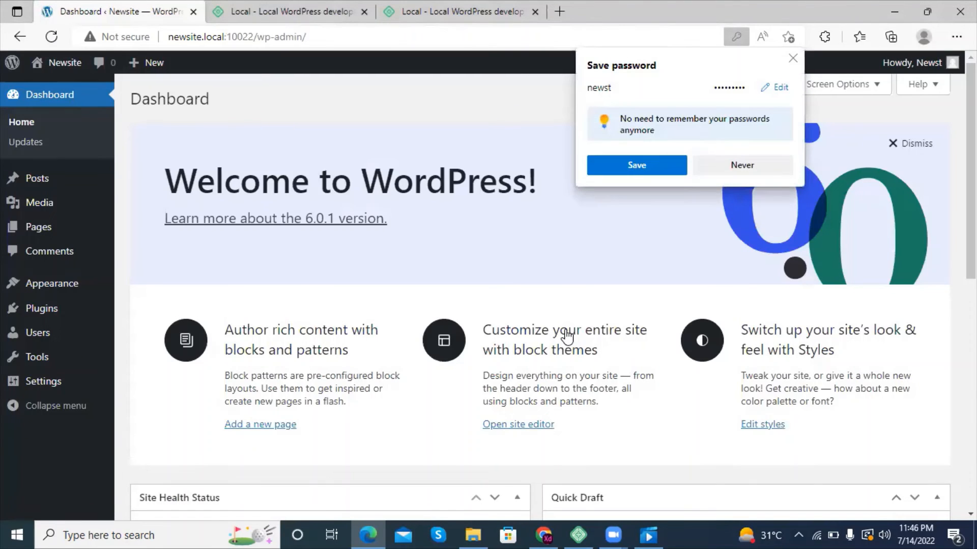
pyautogui.click(738, 168)
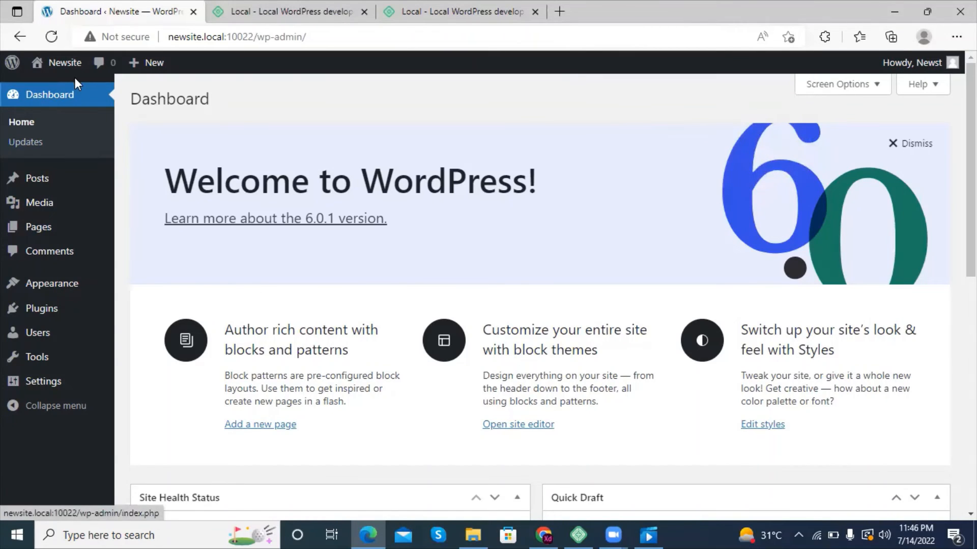
# Step: Visit the Newsite front end from the WordPress dashboard
pyautogui.moveTo(61, 214)
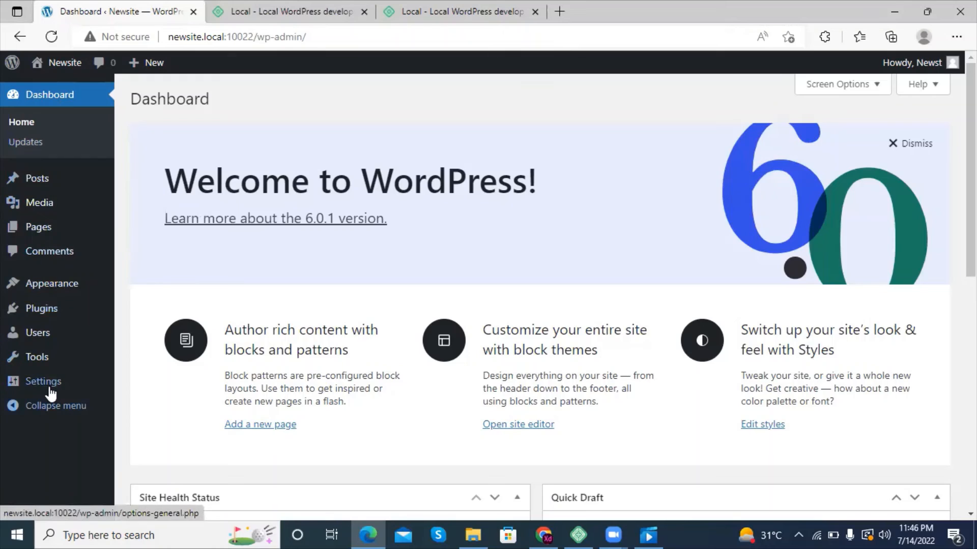
pyautogui.moveTo(45, 235)
pyautogui.moveTo(42, 353)
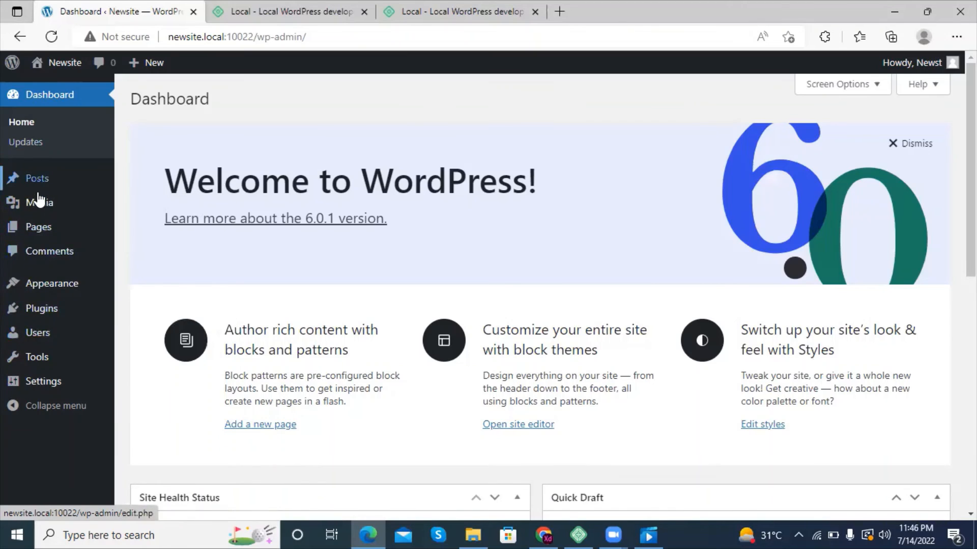
pyautogui.moveTo(72, 75)
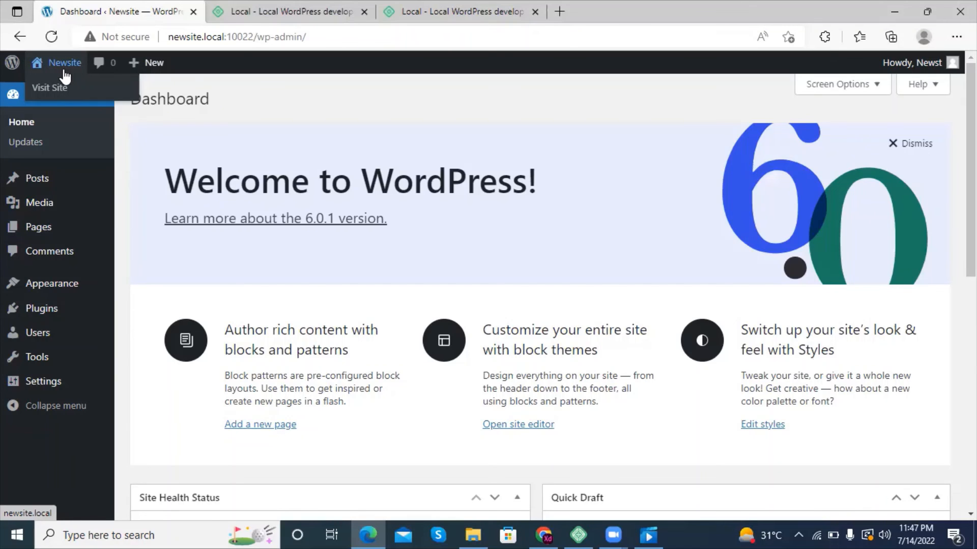
pyautogui.click(64, 63)
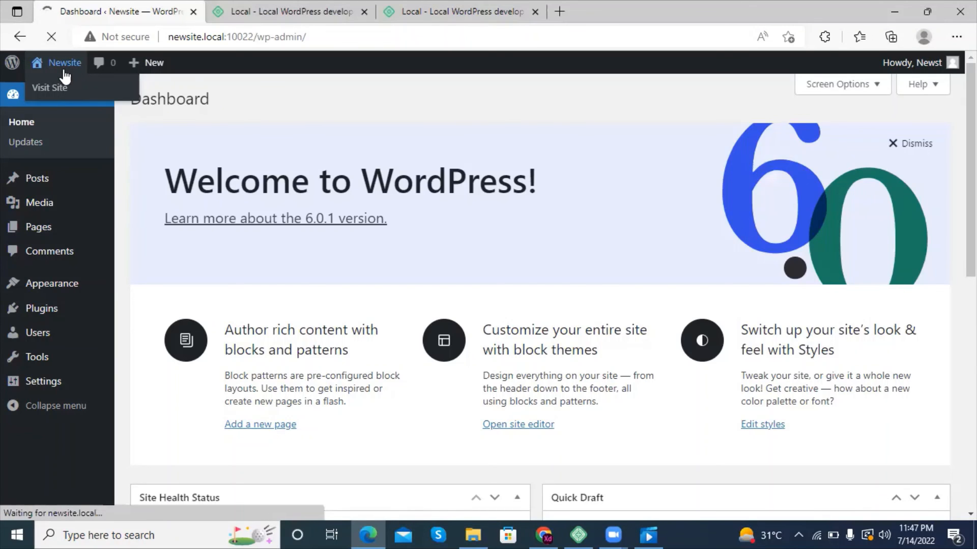